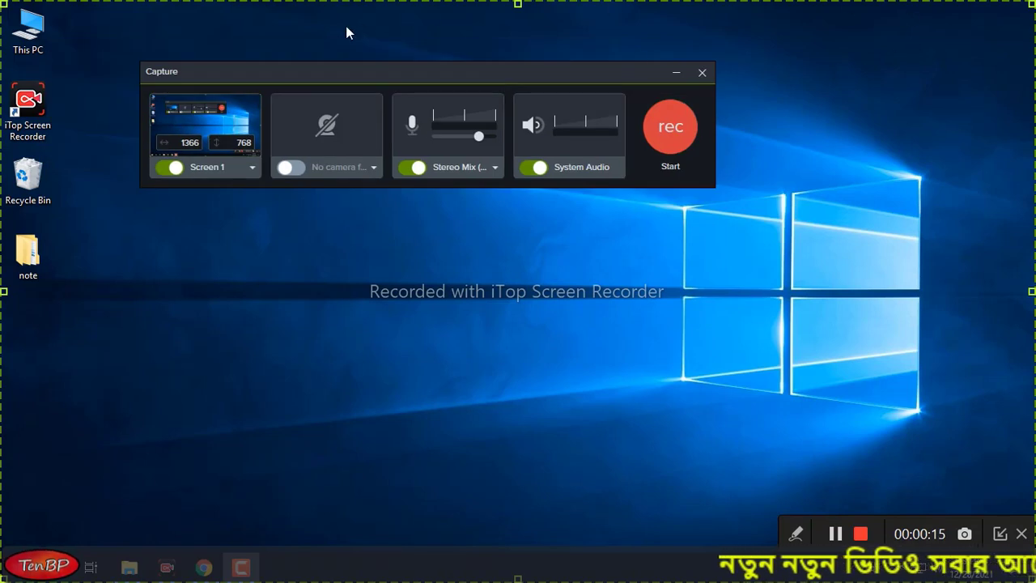
- Move the Capture window toward the middle of the desktop and review the available recording area presets
{"action": "left_click_drag", "start_coordinate": [455, 73], "coordinate": [556, 125]}
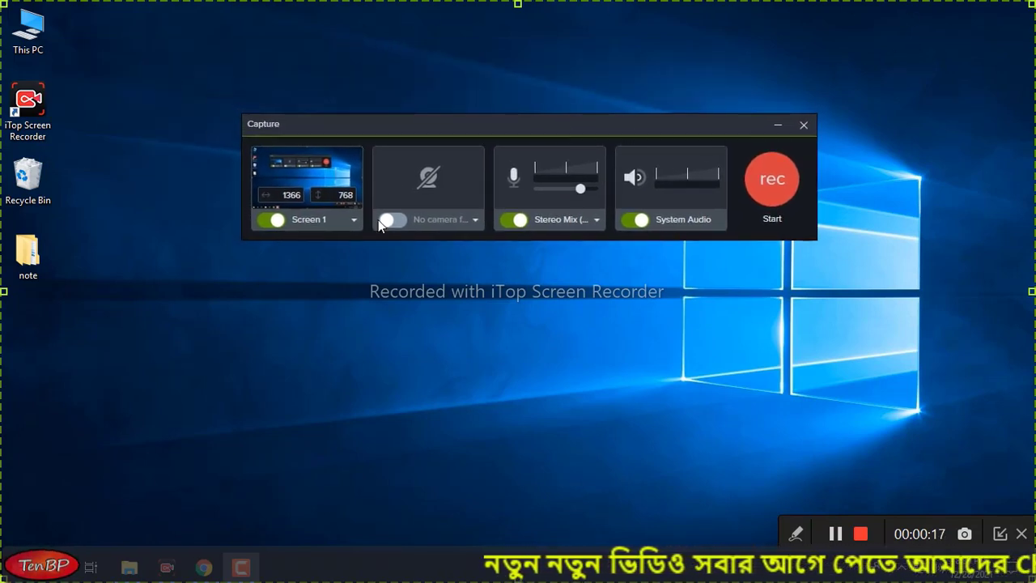
{"action": "left_click", "coordinate": [353, 220]}
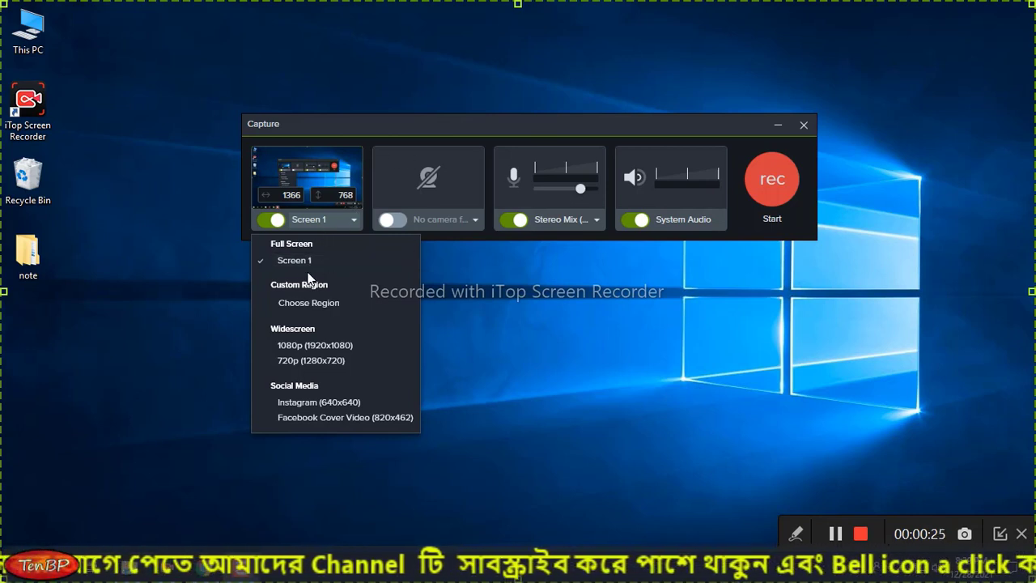
{"action": "left_click", "coordinate": [400, 163]}
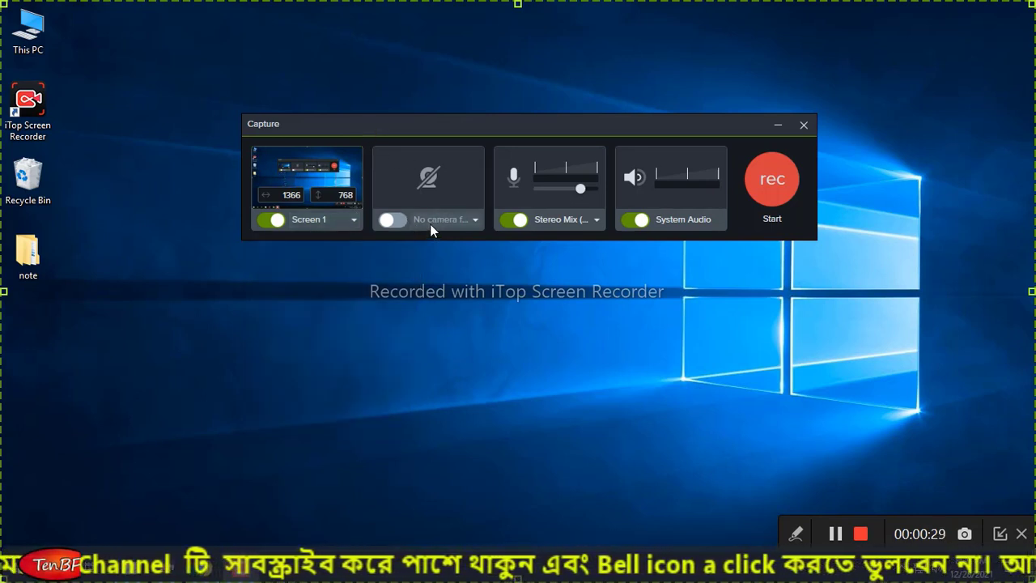
- Review the camera and microphone source options and turn off the Stereo Mix microphone input
{"action": "left_click", "coordinate": [451, 219]}
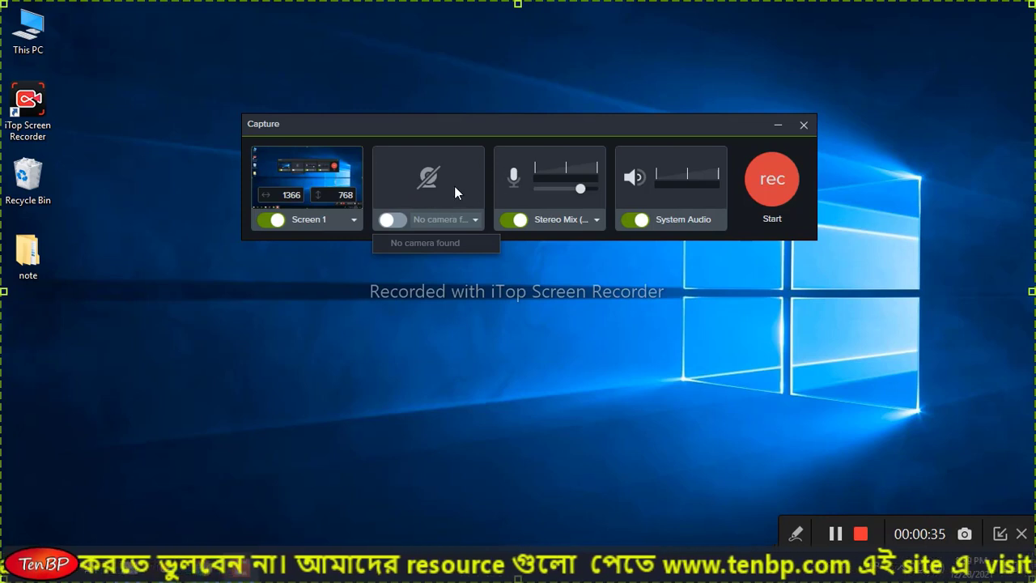
{"action": "left_click", "coordinate": [460, 124]}
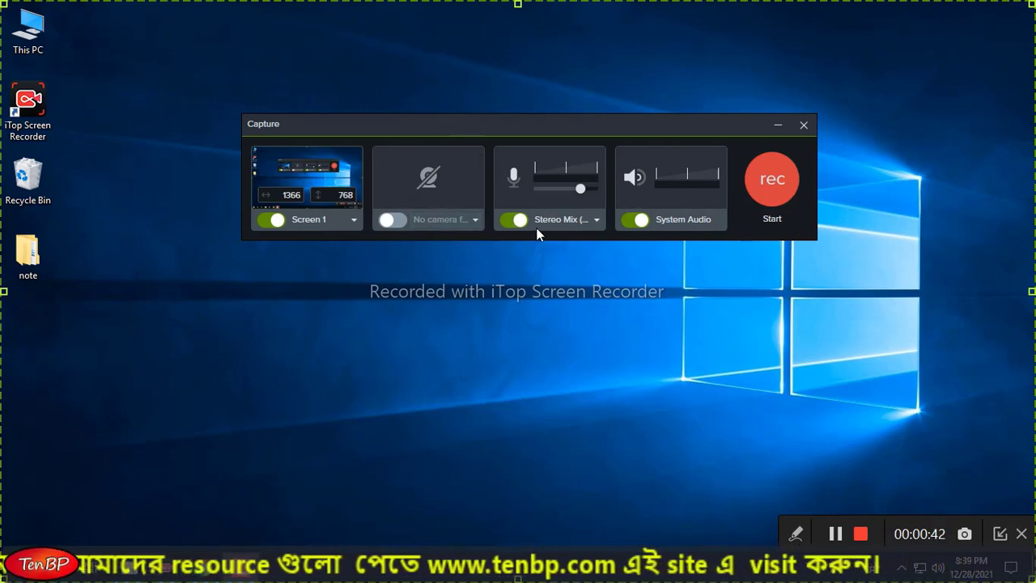
{"action": "left_click", "coordinate": [593, 222]}
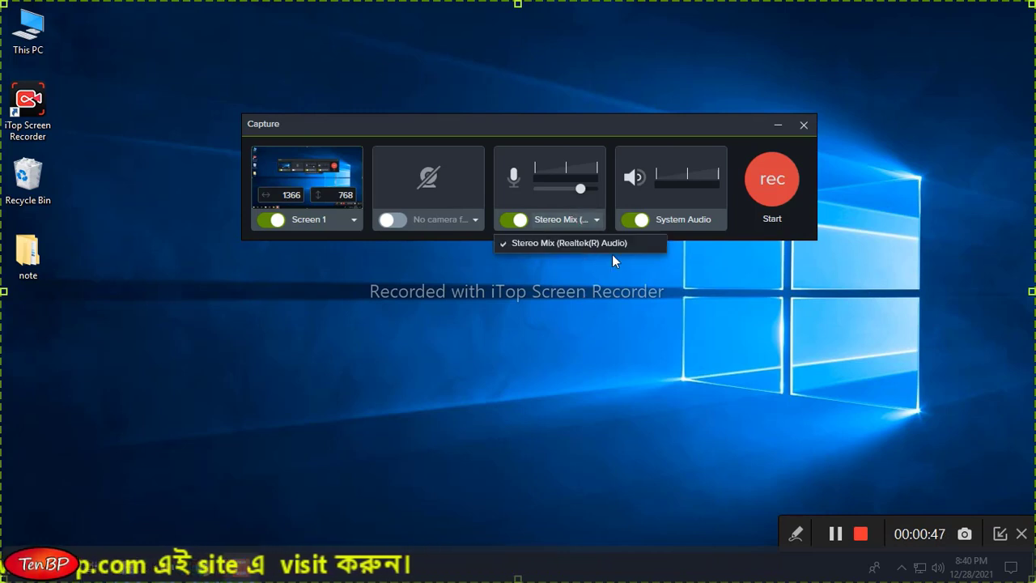
{"action": "left_click", "coordinate": [516, 220]}
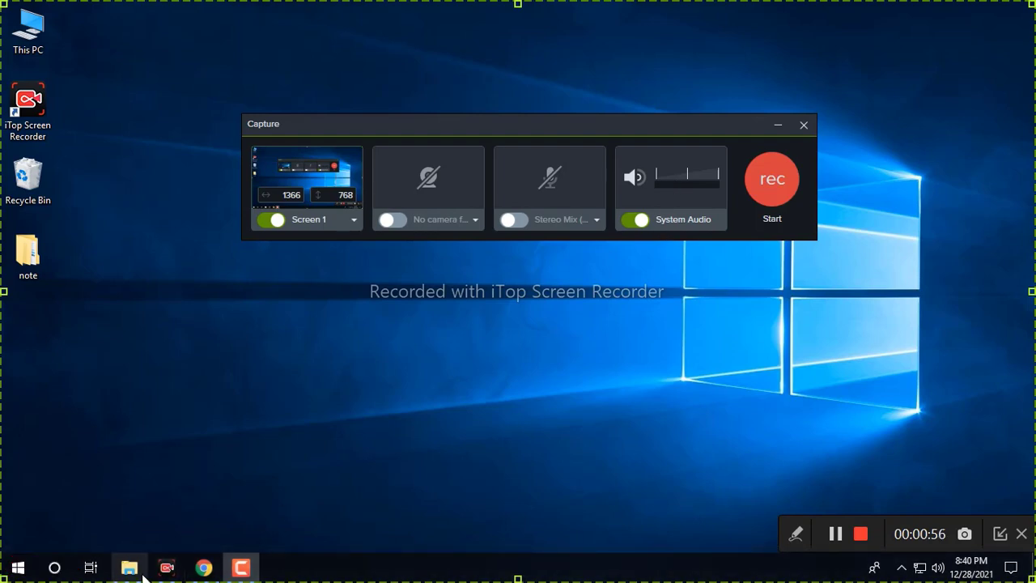
- Switch to the Chrome window with the TechSmith download page and close it
{"action": "left_click", "coordinate": [204, 567]}
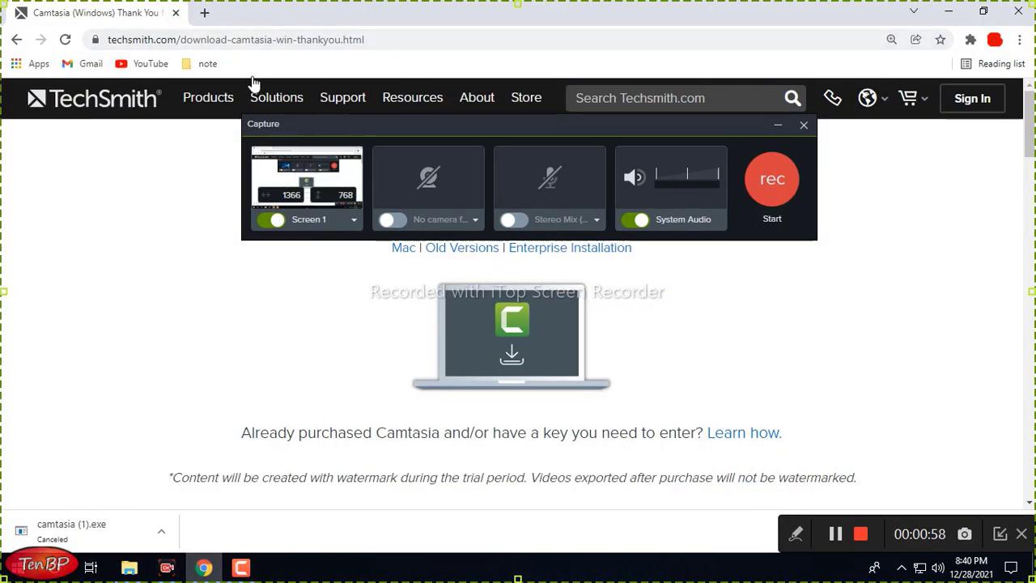
{"action": "left_click", "coordinate": [1018, 12]}
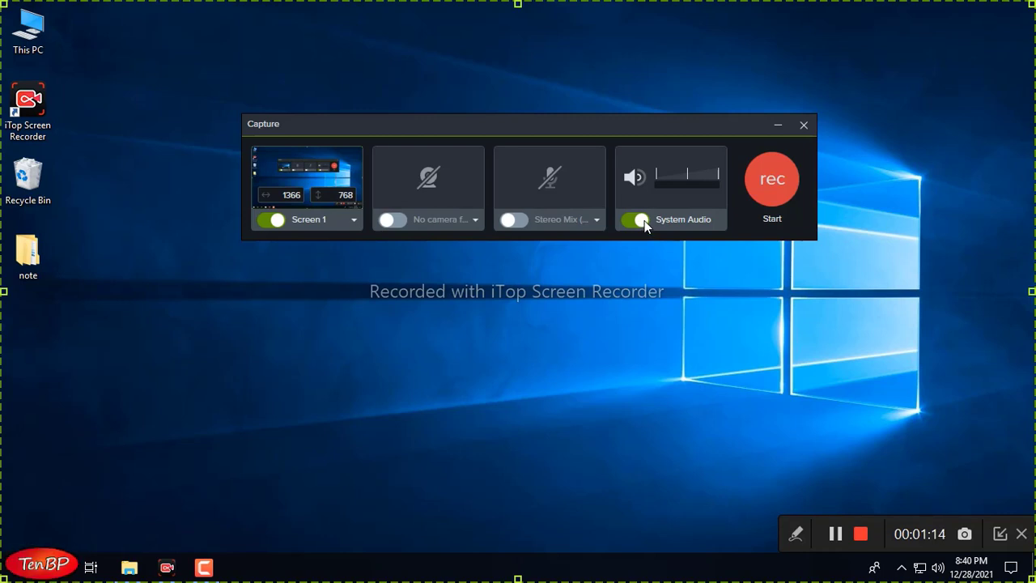
- Review the recording area presets and set the area to the widescreen 1080p (1920x1080) preset
{"action": "left_click", "coordinate": [347, 223]}
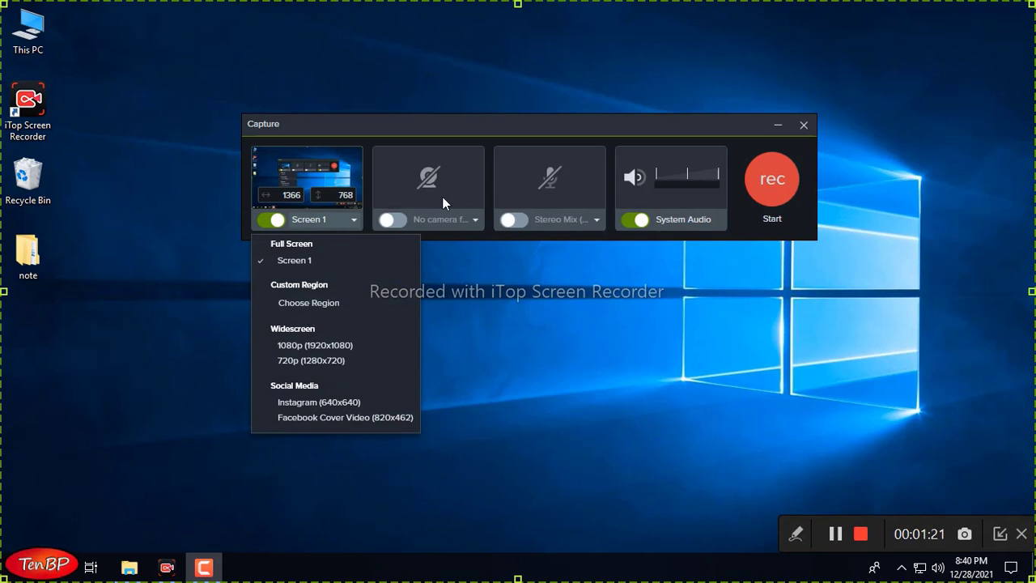
{"action": "left_click", "coordinate": [530, 128]}
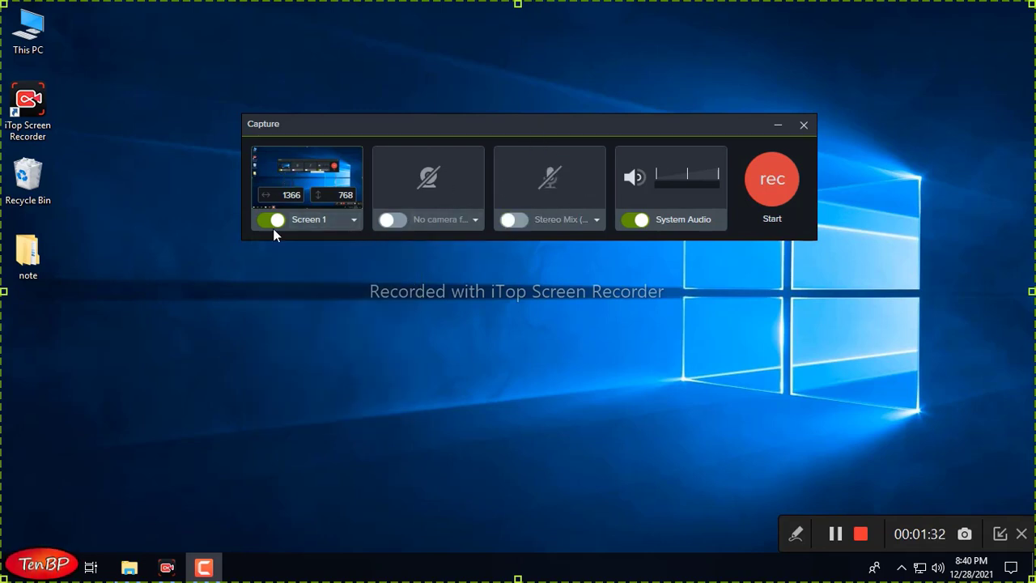
{"action": "left_click", "coordinate": [327, 222]}
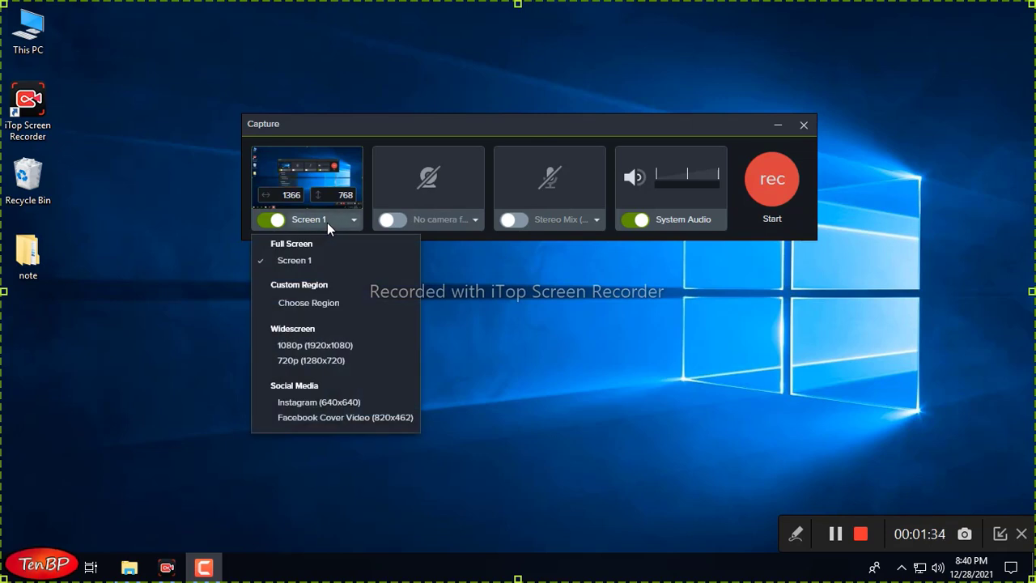
{"action": "left_click", "coordinate": [321, 347]}
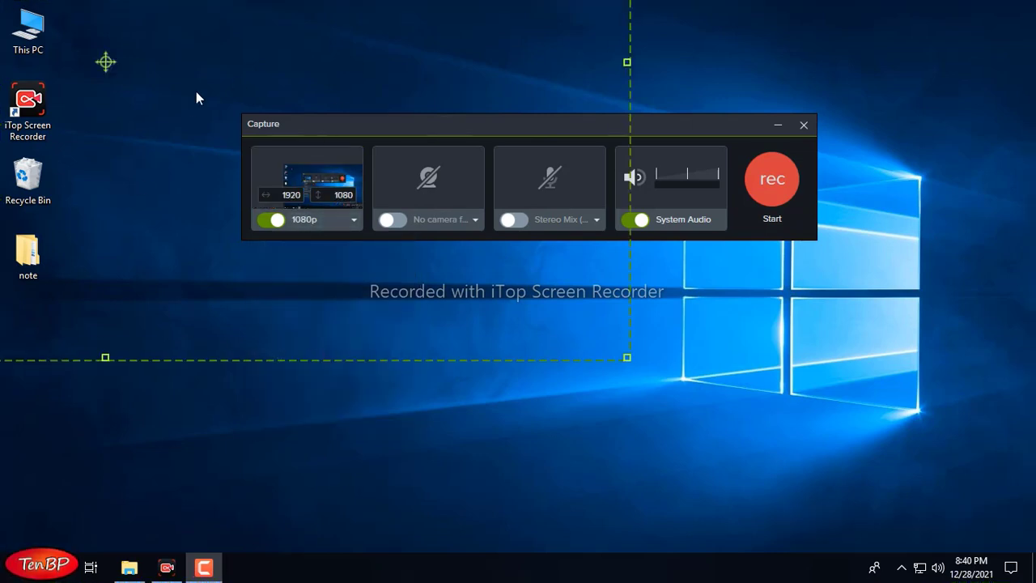
- Set the recording area to 720p (1280x720) and move it to the upper-left corner of the desktop
{"action": "left_click", "coordinate": [317, 220]}
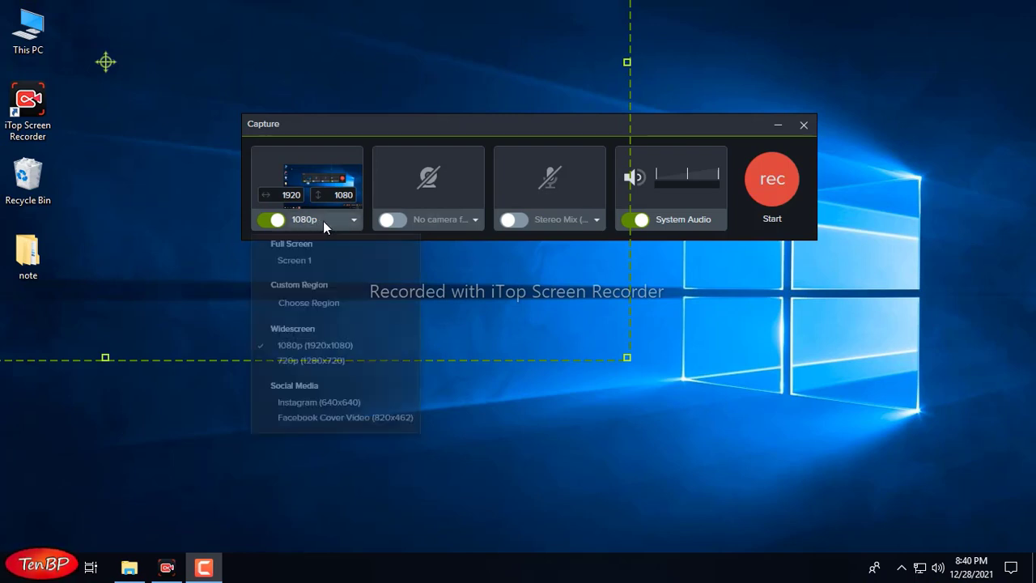
{"action": "left_click", "coordinate": [304, 360]}
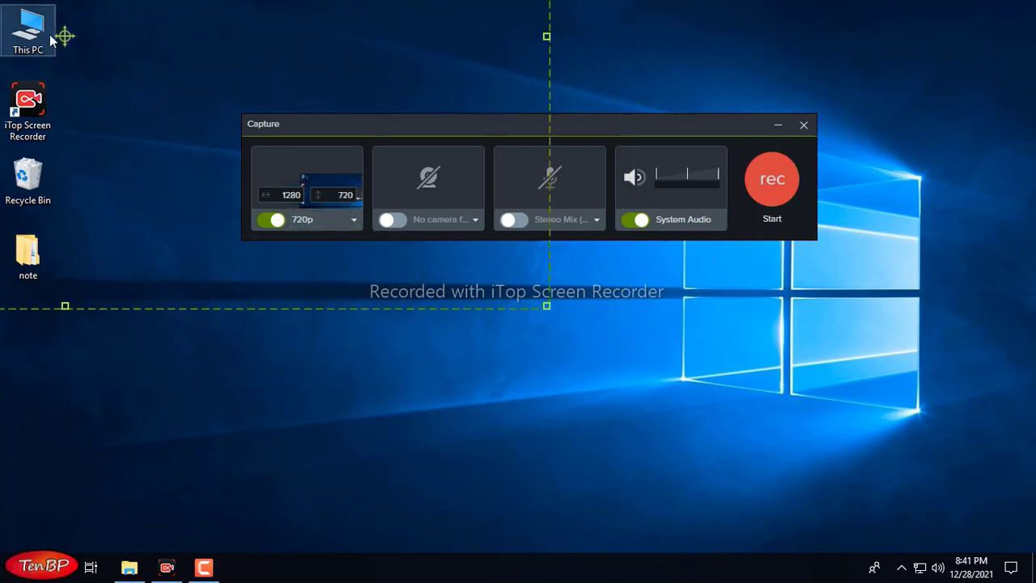
{"action": "left_click_drag", "start_coordinate": [67, 35], "coordinate": [6, 3]}
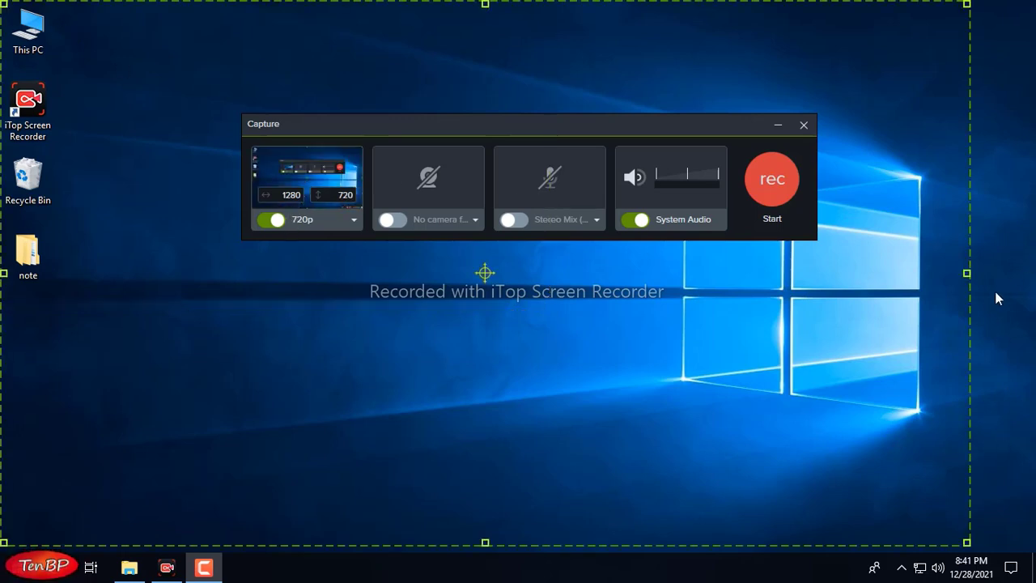
- Set the recording area back to 1080p, and replace it with the full screen through custom region selection
{"action": "left_click", "coordinate": [354, 220]}
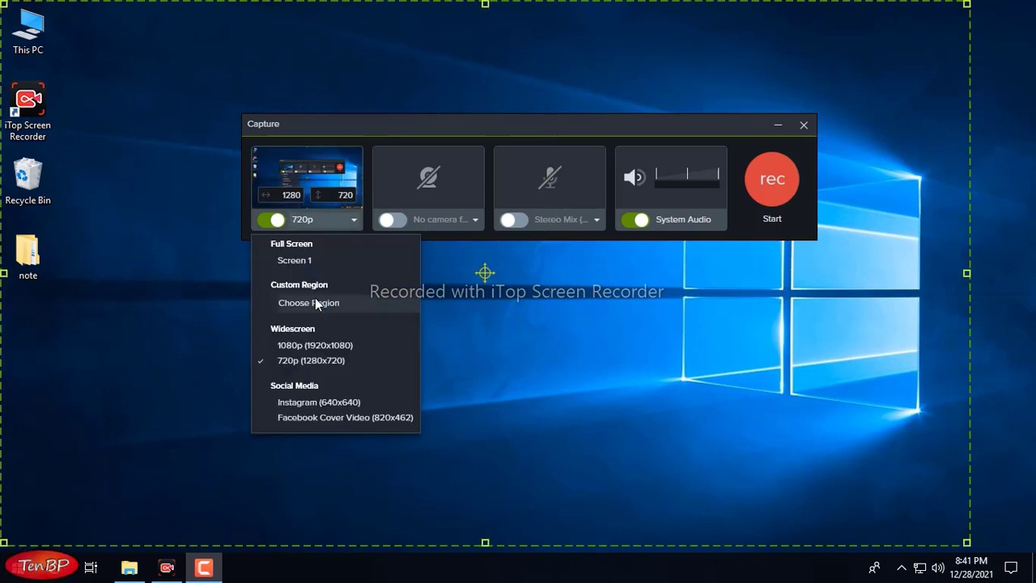
{"action": "left_click", "coordinate": [335, 346]}
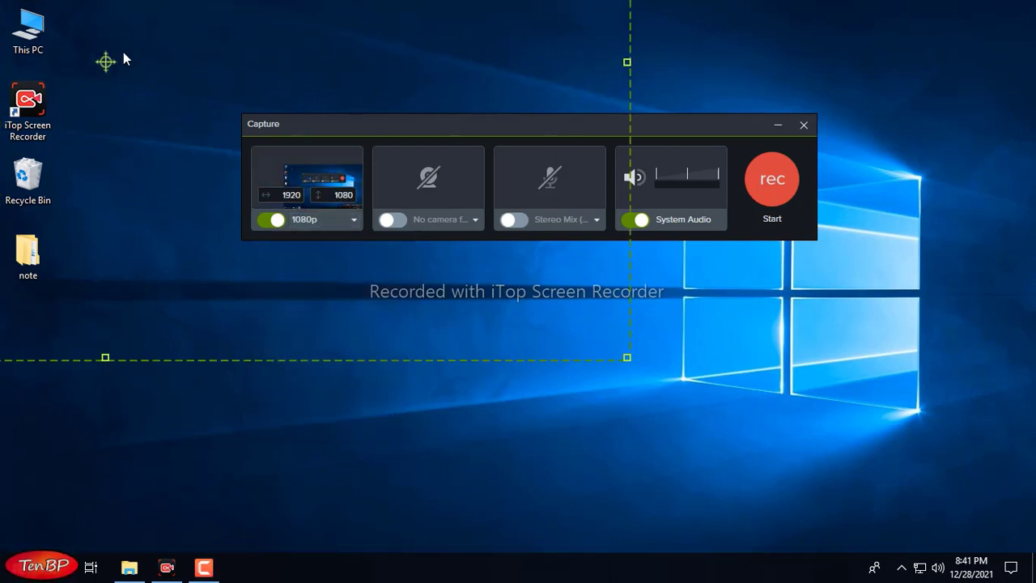
{"action": "left_click", "coordinate": [327, 225]}
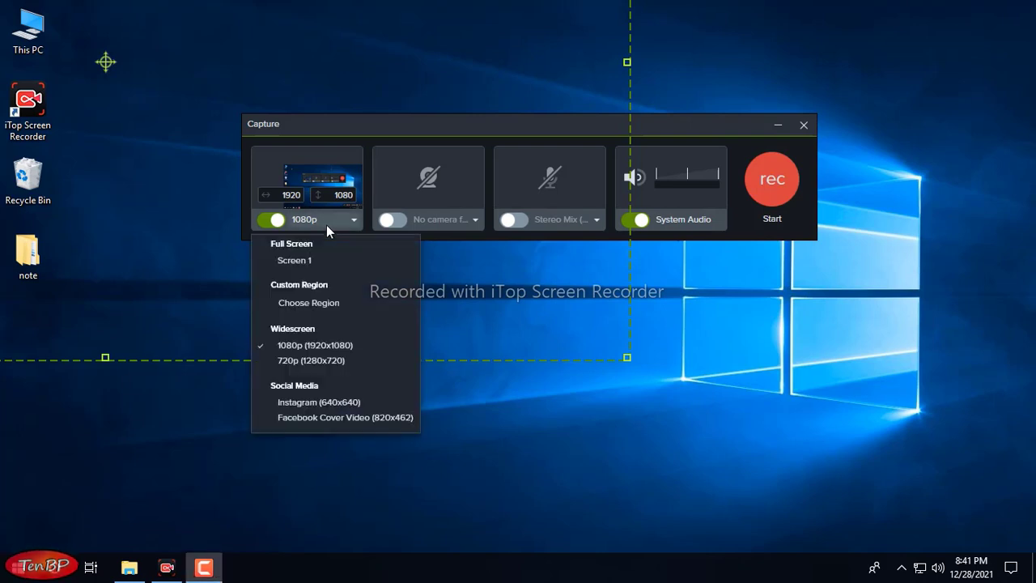
{"action": "left_click", "coordinate": [306, 304]}
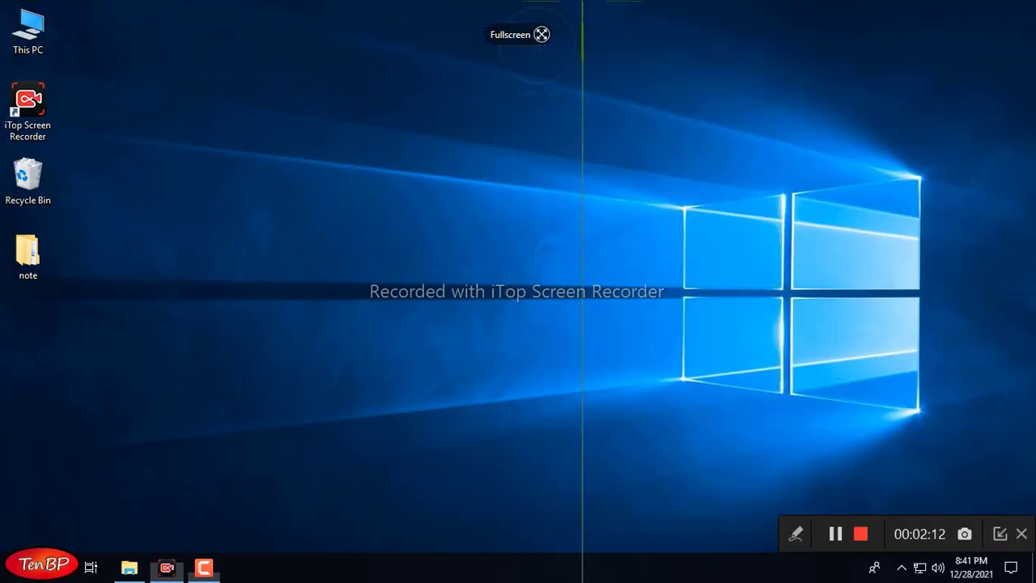
{"action": "left_click", "coordinate": [568, 8]}
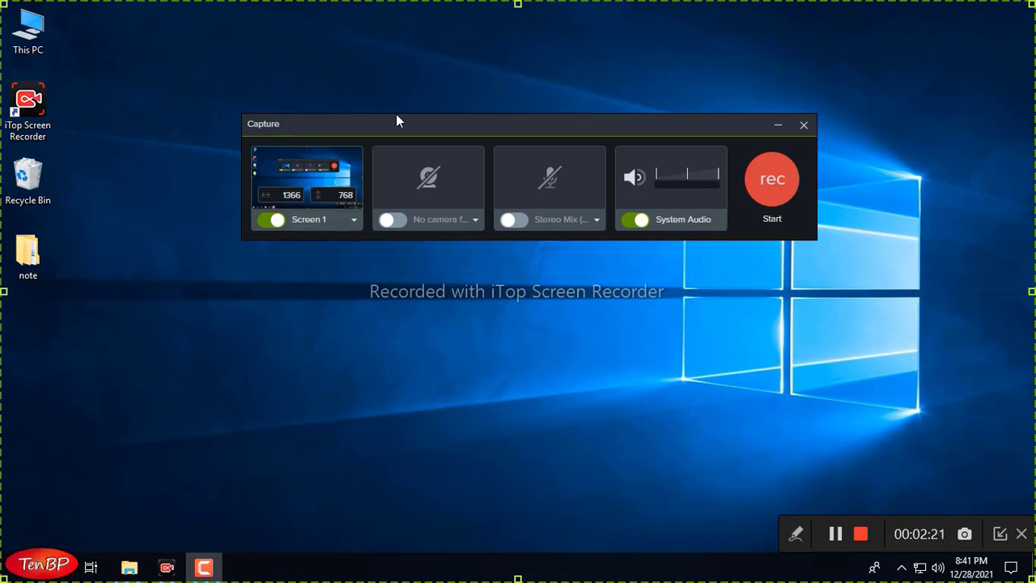
- Check the recording area's width and height fields and select the full screen again through custom region selection
{"action": "double_click", "coordinate": [293, 195]}
{"action": "left_click", "coordinate": [282, 195]}
{"action": "left_click", "coordinate": [337, 201]}
{"action": "left_click", "coordinate": [332, 220]}
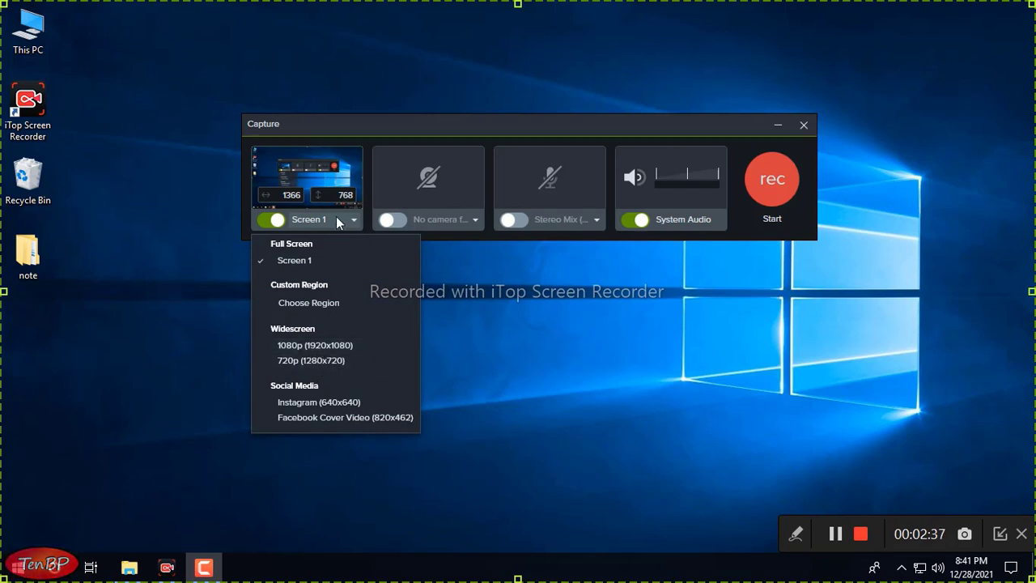
{"action": "left_click", "coordinate": [308, 305]}
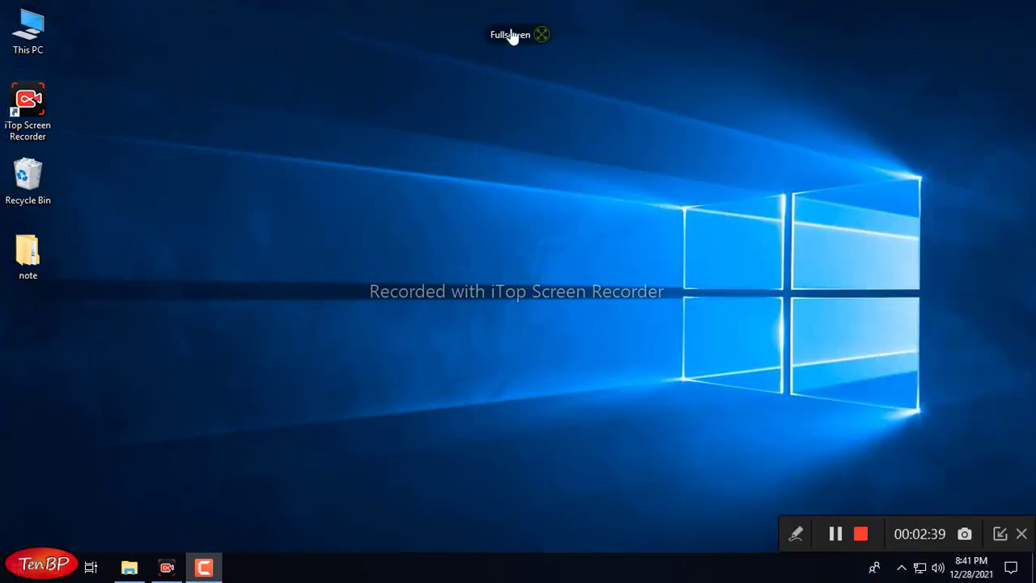
{"action": "left_click", "coordinate": [513, 35]}
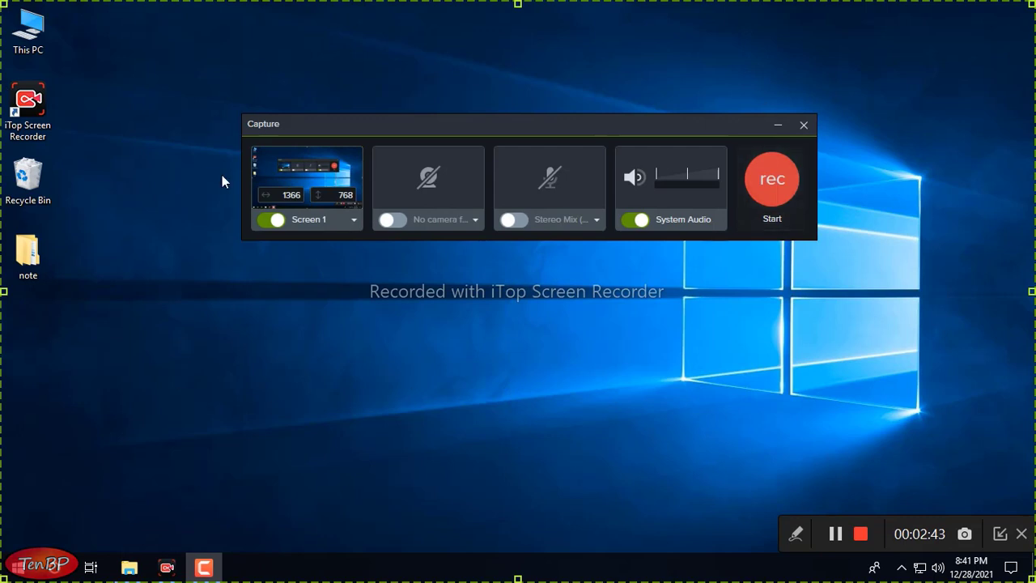
{"action": "left_click", "coordinate": [354, 219]}
{"action": "left_click", "coordinate": [863, 277]}
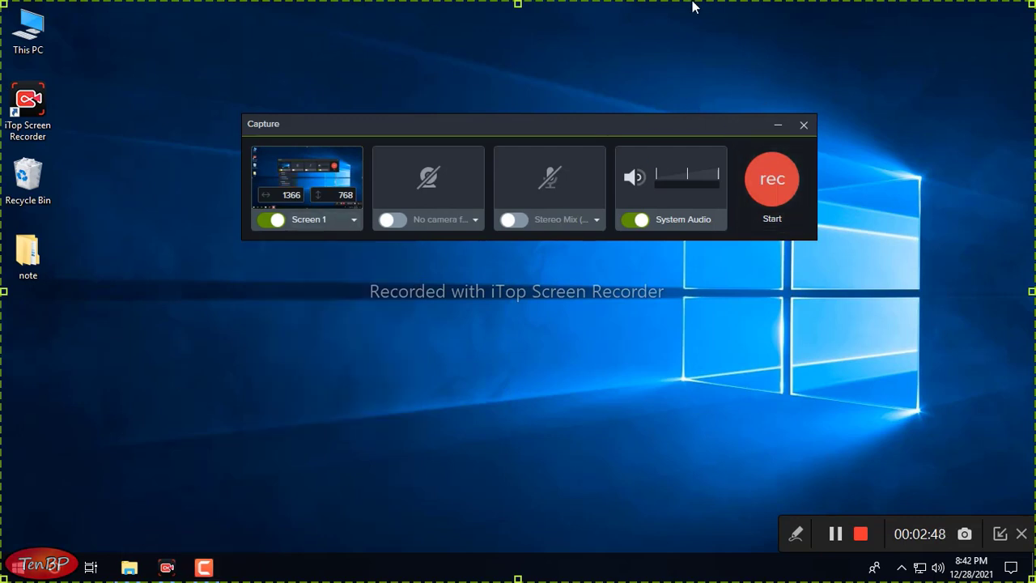
- Resize the recording region freehand to about 1313 x 650 pixels, anchored at the desktop's upper-left corner
{"action": "left_click_drag", "start_coordinate": [518, 574], "coordinate": [528, 547]}
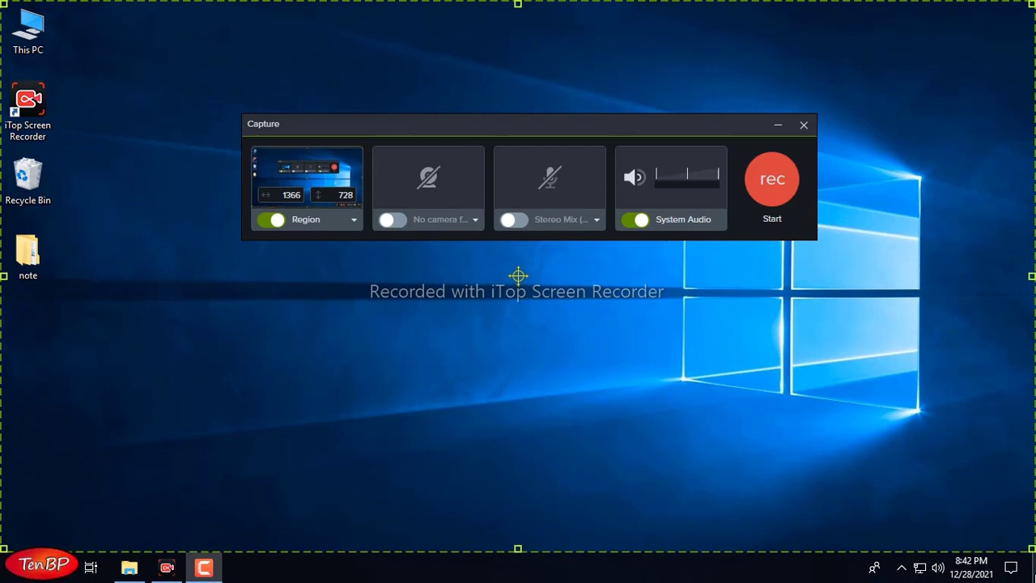
{"action": "left_click_drag", "start_coordinate": [1031, 549], "coordinate": [1025, 490]}
{"action": "left_click_drag", "start_coordinate": [515, 255], "coordinate": [419, 140]}
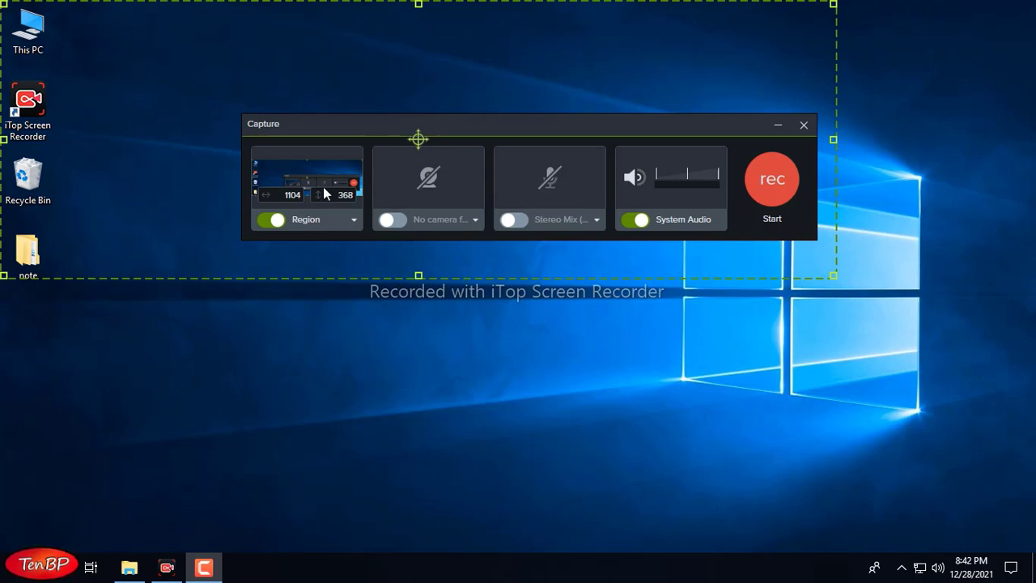
{"action": "left_click_drag", "start_coordinate": [833, 275], "coordinate": [993, 490]}
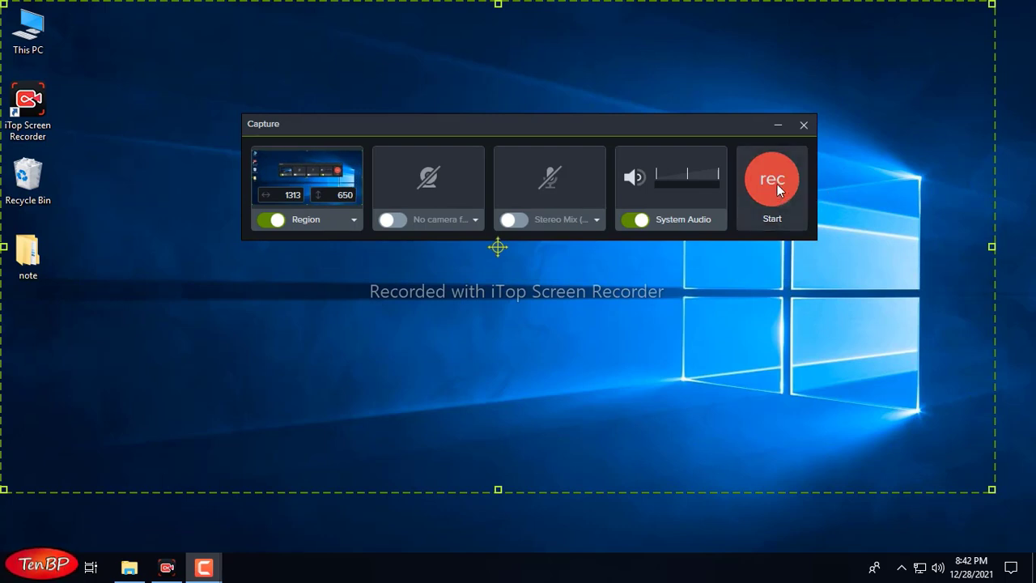
- Start recording the region with system audio, and minimize and restore the recorder window
{"action": "left_click", "coordinate": [773, 182]}
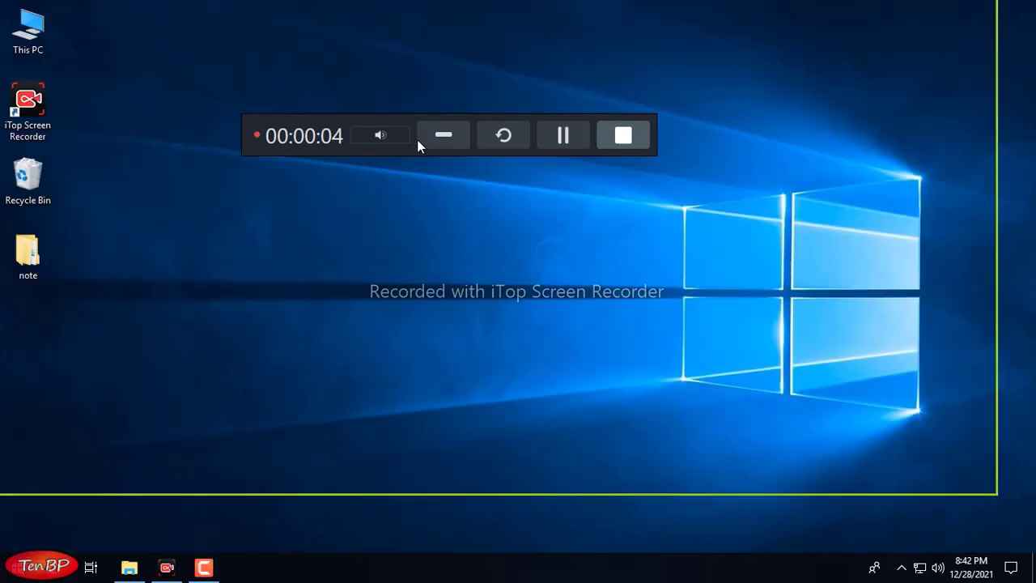
{"action": "left_click", "coordinate": [443, 133]}
{"action": "left_click", "coordinate": [204, 568]}
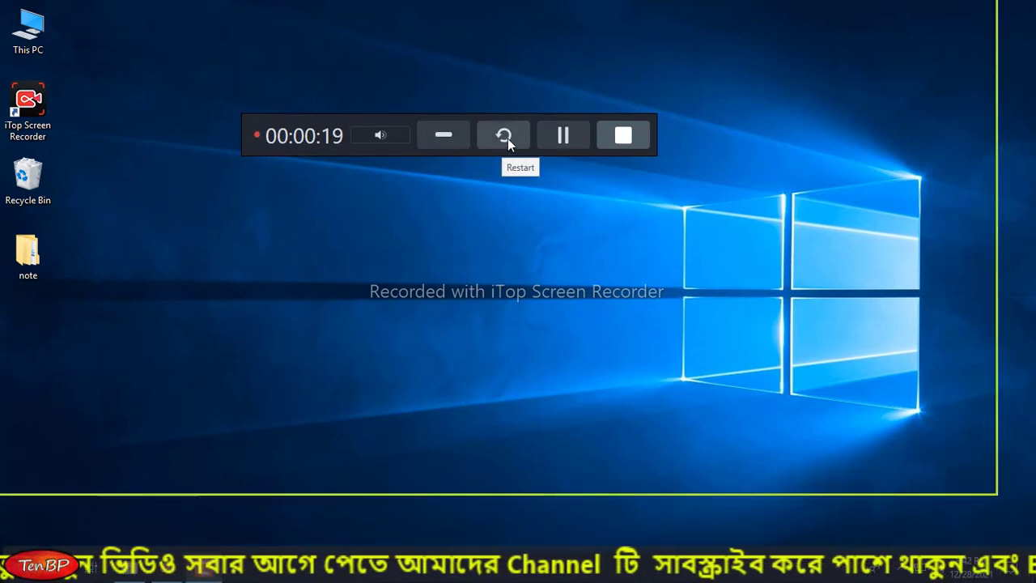
- Pause, resume and pause the recording again, and stop it
{"action": "left_click", "coordinate": [565, 138]}
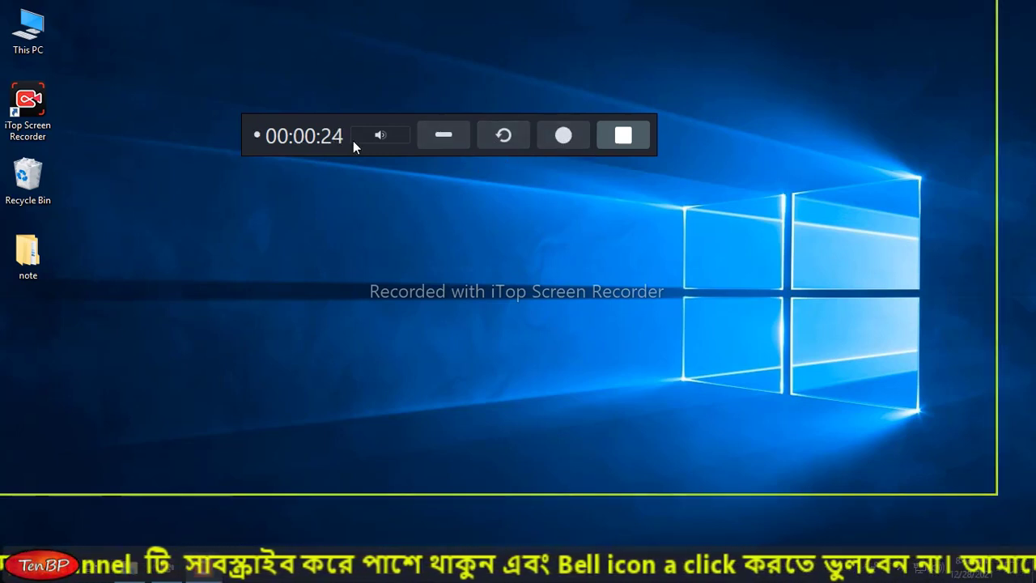
{"action": "left_click", "coordinate": [564, 138]}
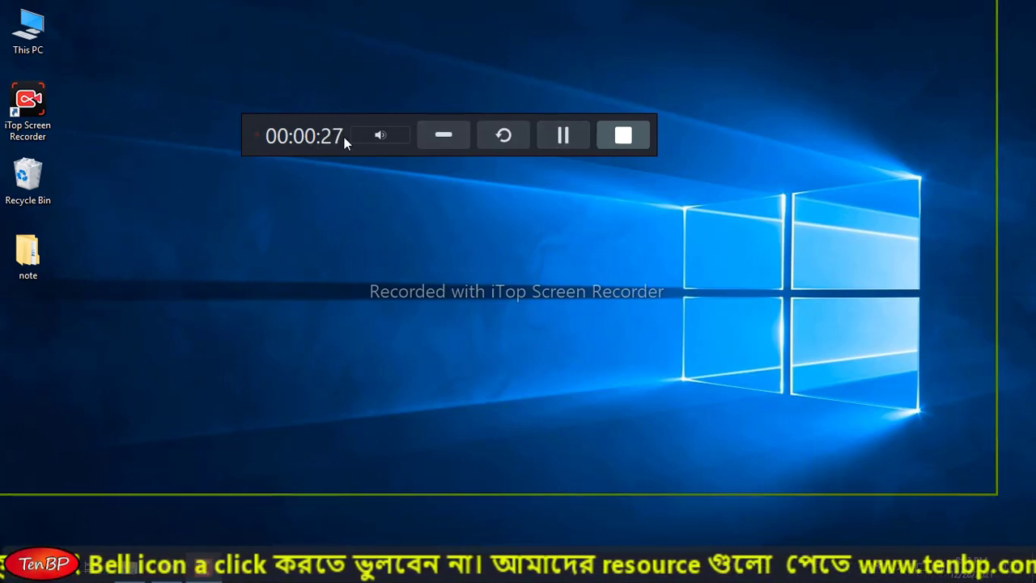
{"action": "left_click", "coordinate": [566, 137]}
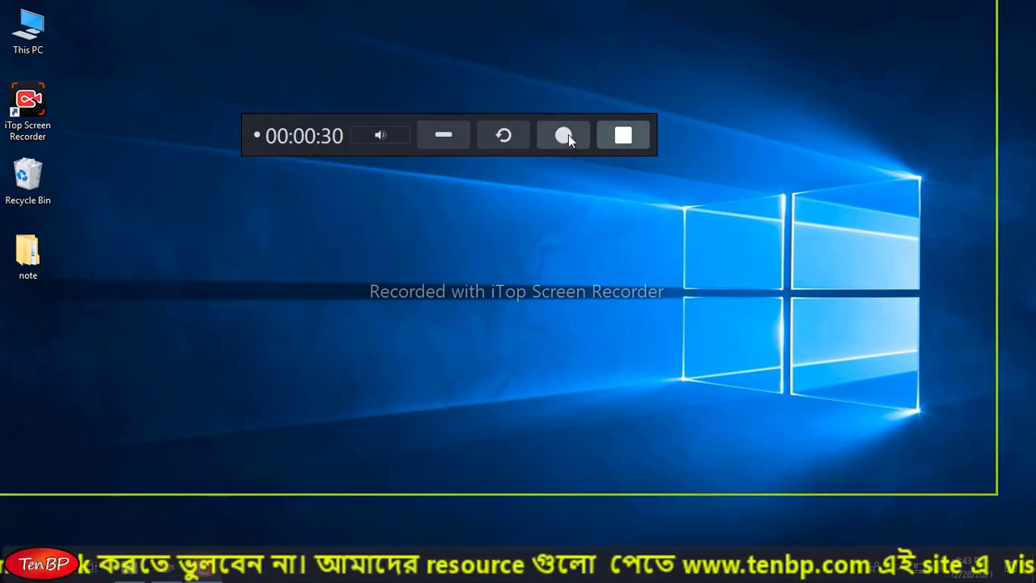
{"action": "left_click", "coordinate": [624, 136]}
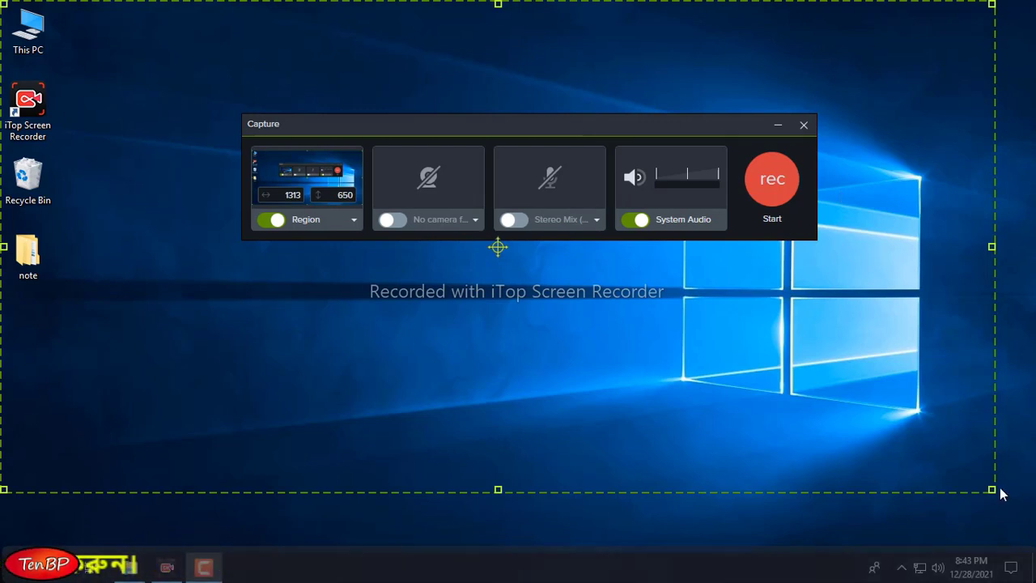
- Close the recorder's Capture window and switch to the Camtasia 2021 editor
{"action": "key", "text": "super"}
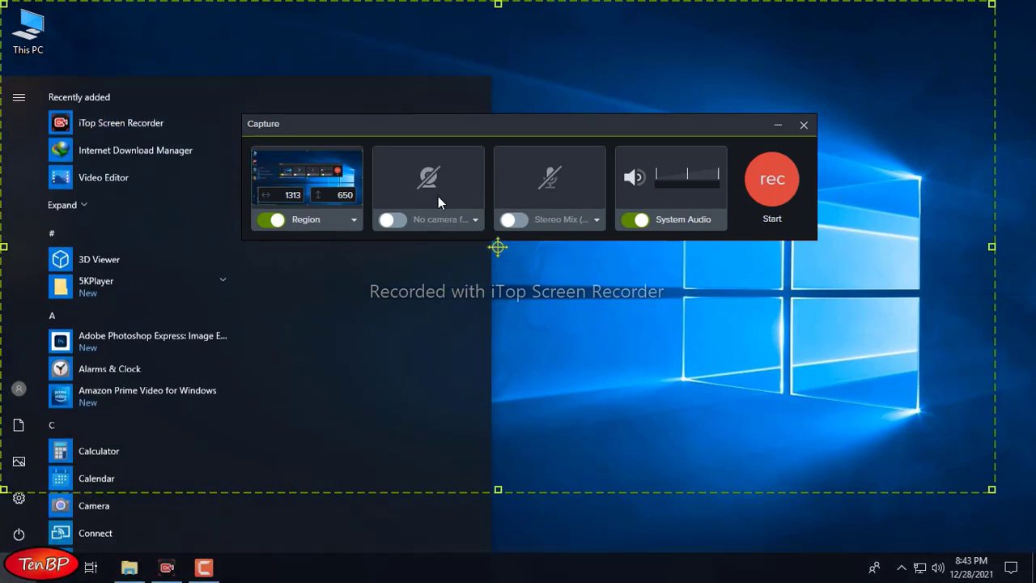
{"action": "left_click", "coordinate": [805, 127]}
{"action": "left_click", "coordinate": [665, 182]}
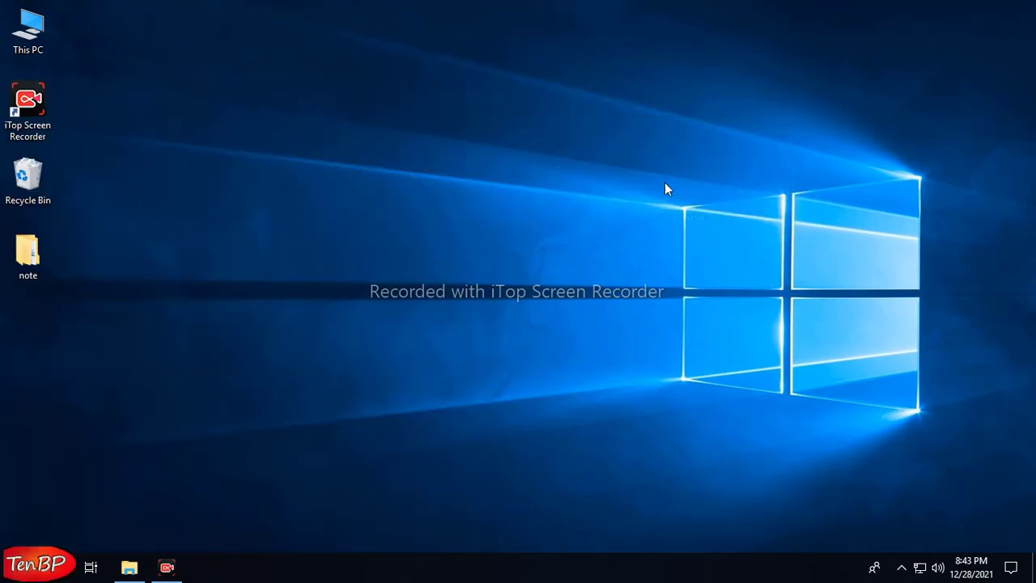
{"action": "left_click", "coordinate": [17, 570]}
{"action": "left_click", "coordinate": [374, 161]}
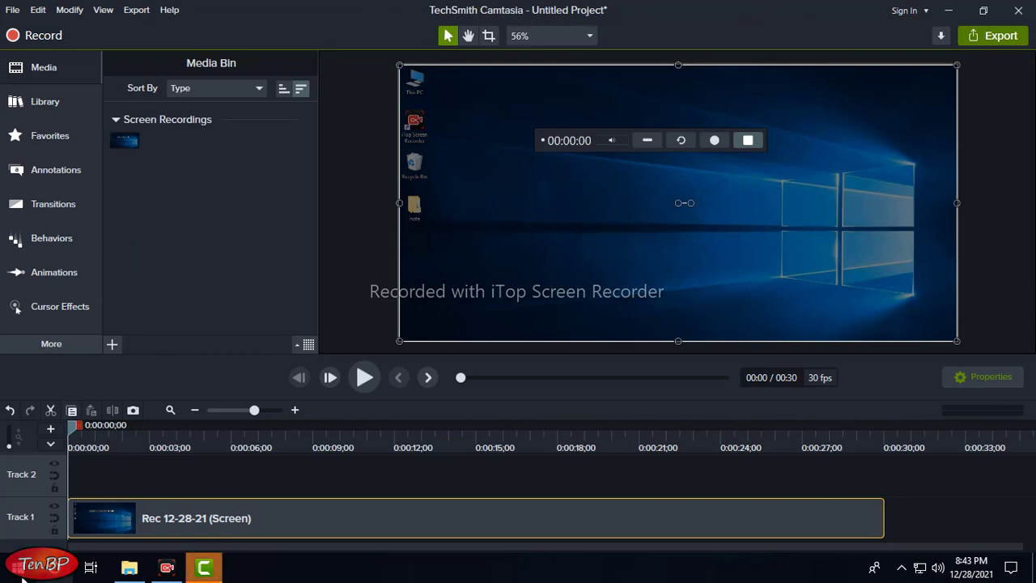
- Launch Camtasia Recorder 2021 separately from the editor and close its Capture window again
{"action": "key", "text": "super"}
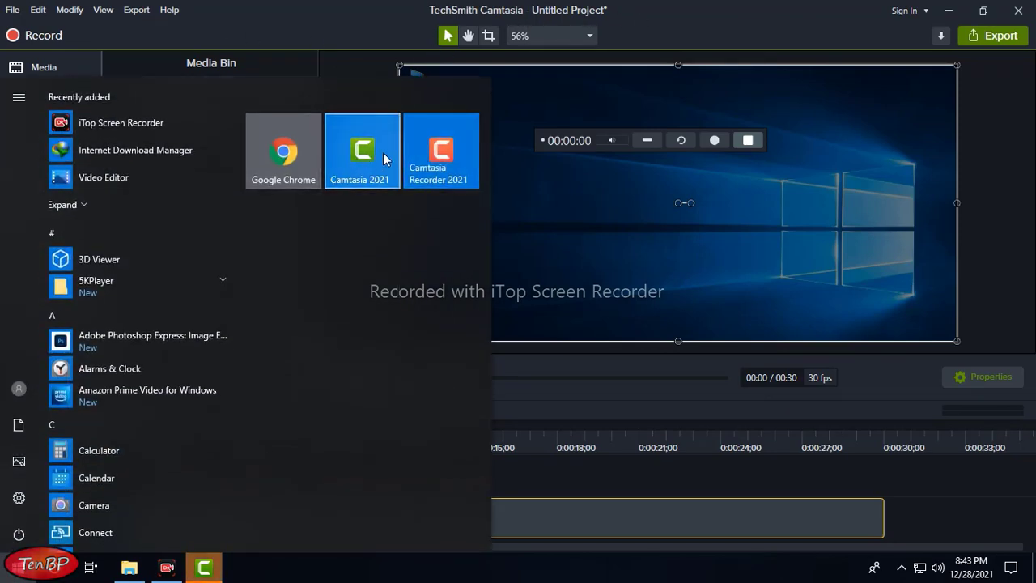
{"action": "left_click", "coordinate": [682, 18]}
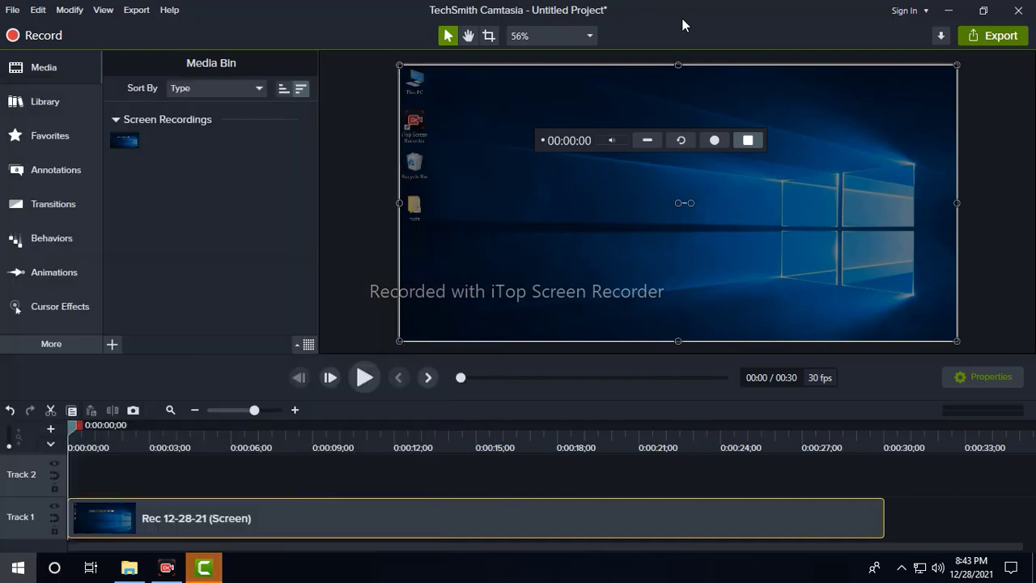
{"action": "left_click", "coordinate": [32, 577]}
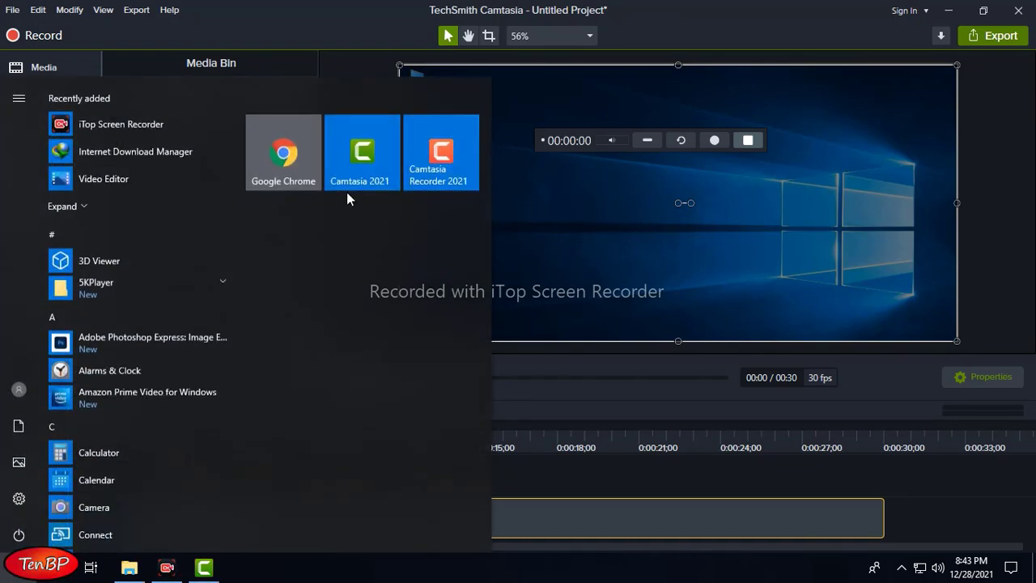
{"action": "key", "text": "Escape"}
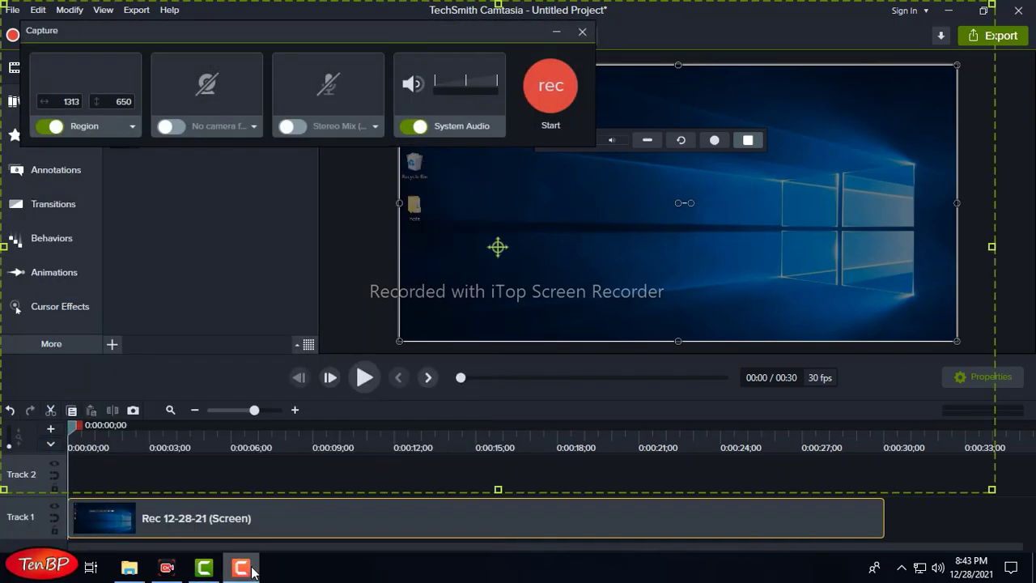
{"action": "left_click", "coordinate": [581, 34]}
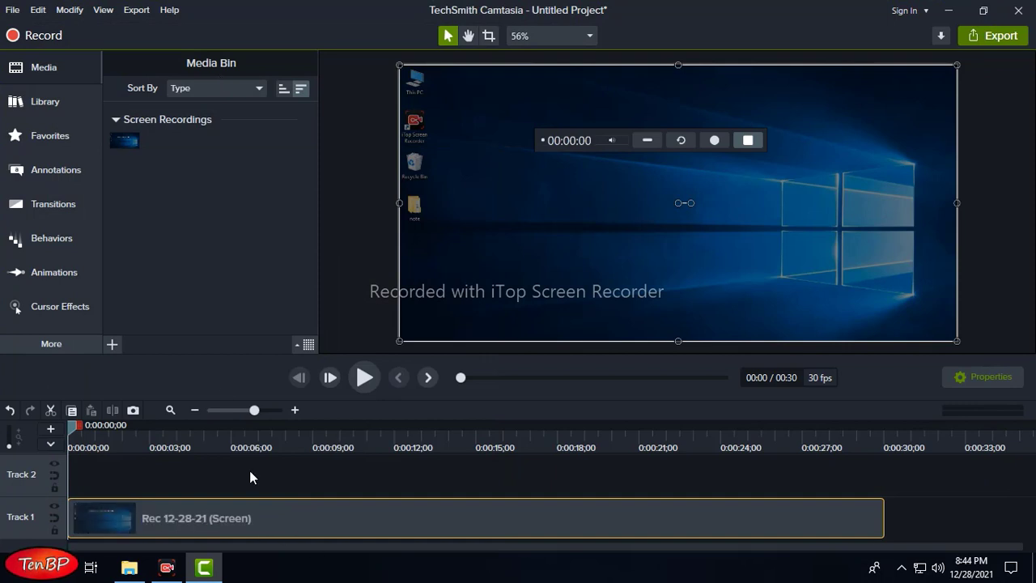
- Play the screen recording on Track 1 from the start and pause it at about 2 seconds
{"action": "left_click", "coordinate": [365, 378]}
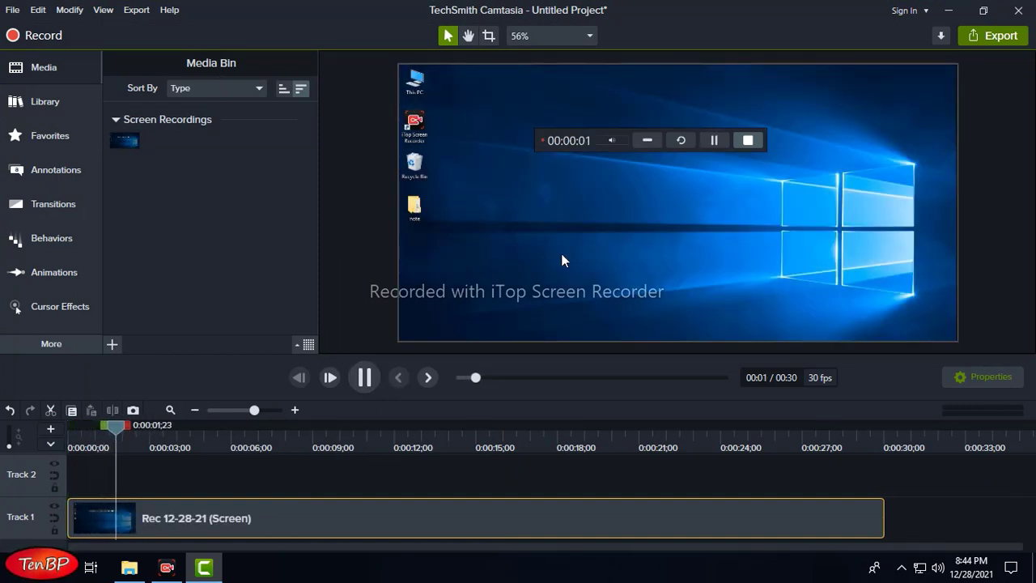
{"action": "left_click", "coordinate": [365, 377]}
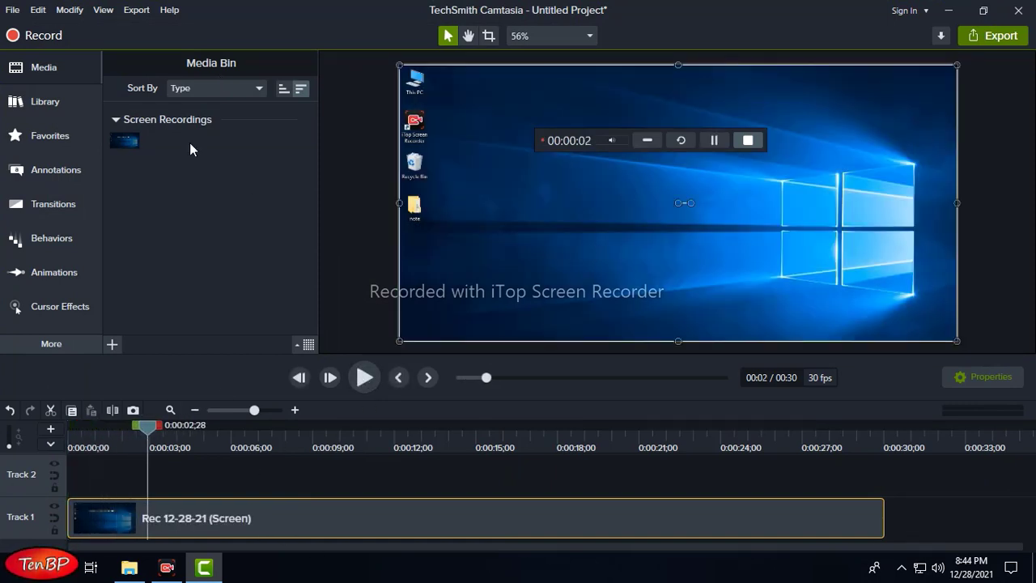